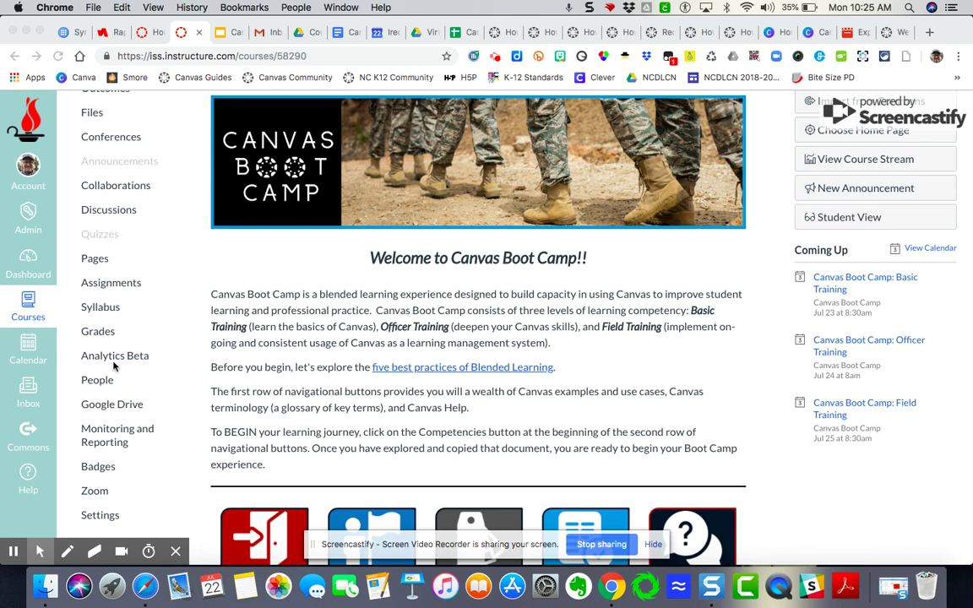
Open the external apps page in the Canvas Boot Camp course settings
{"action": "scroll", "coordinate": [111, 158], "scroll_direction": "up", "scroll_amount": 2}
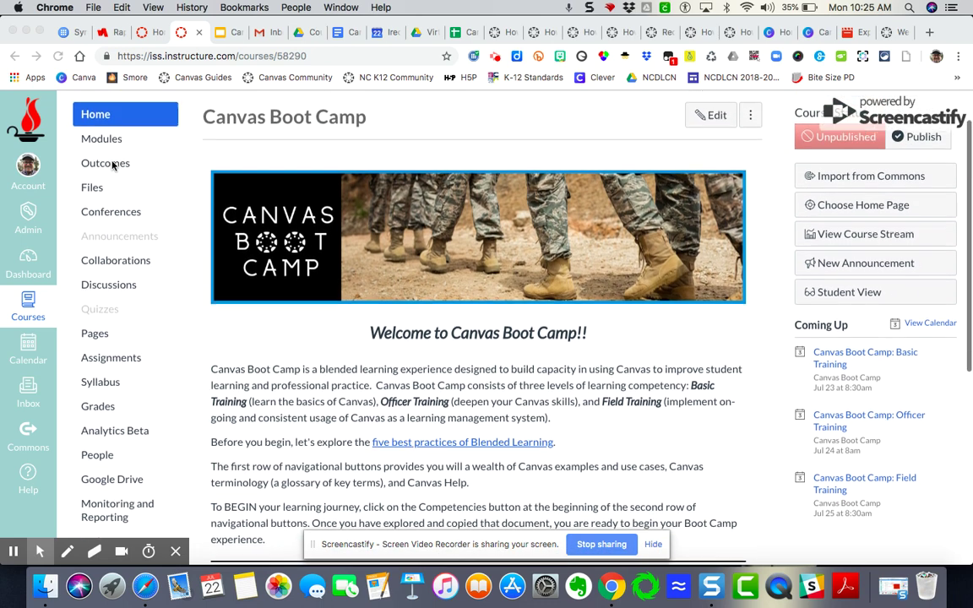
{"action": "scroll", "coordinate": [113, 163], "scroll_direction": "down", "scroll_amount": 3}
{"action": "scroll", "coordinate": [113, 166], "scroll_direction": "down", "scroll_amount": 2}
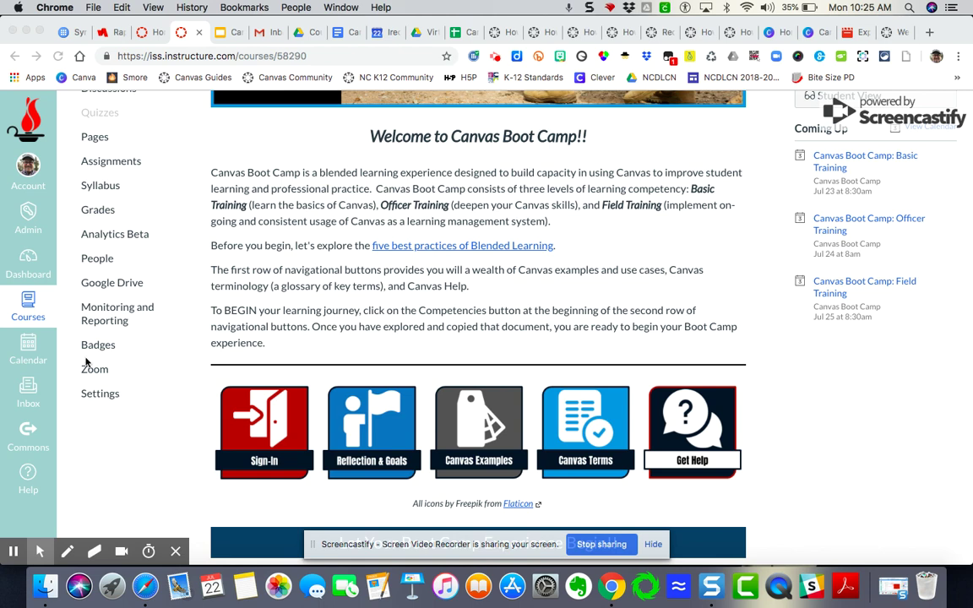
{"action": "left_click", "coordinate": [107, 395]}
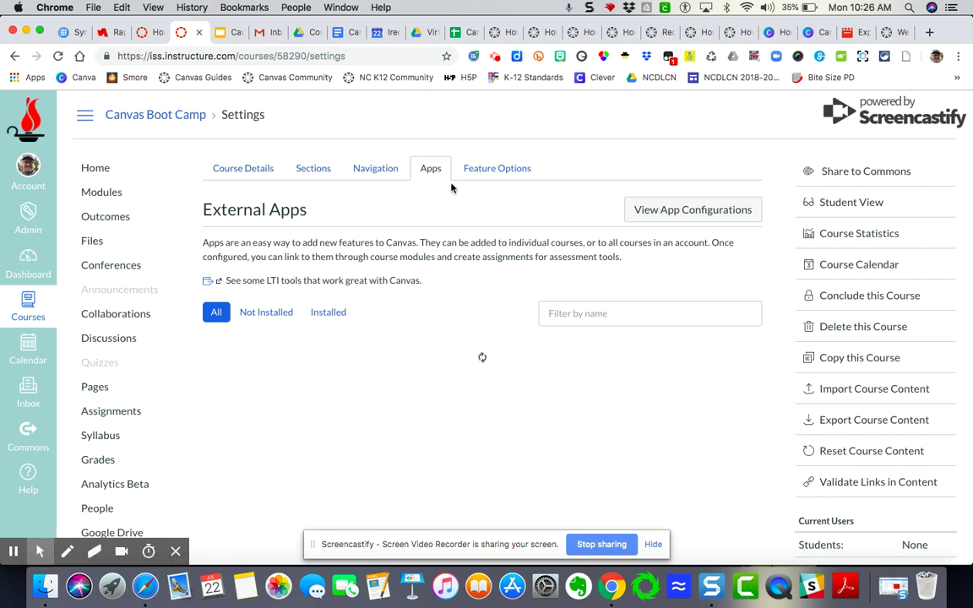
Filter the external apps by "Redire" and start adding the Redirect Tool to the course
{"action": "left_click", "coordinate": [593, 312]}
{"action": "type", "text": "Redire"}
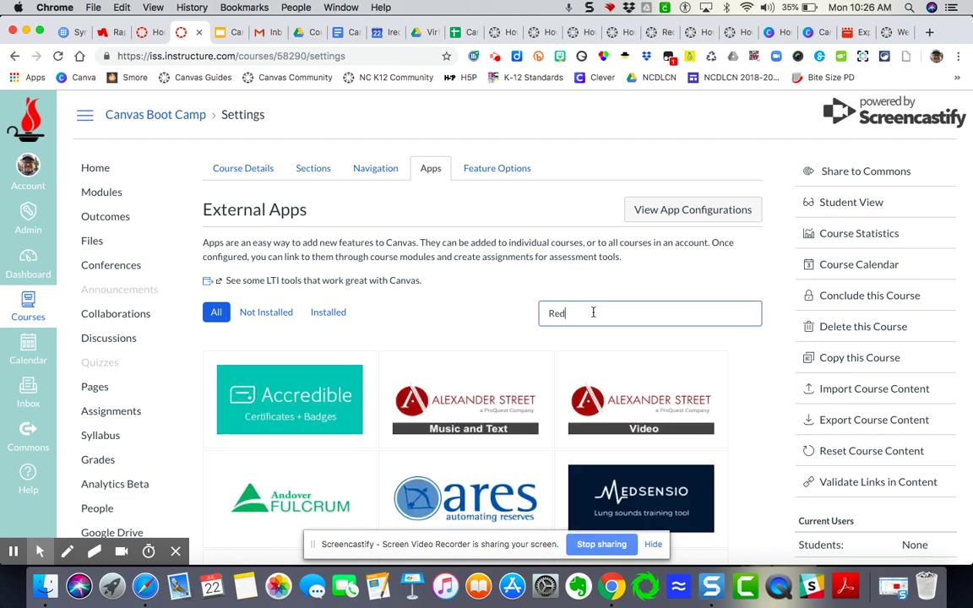
{"action": "mouse_move", "coordinate": [274, 404]}
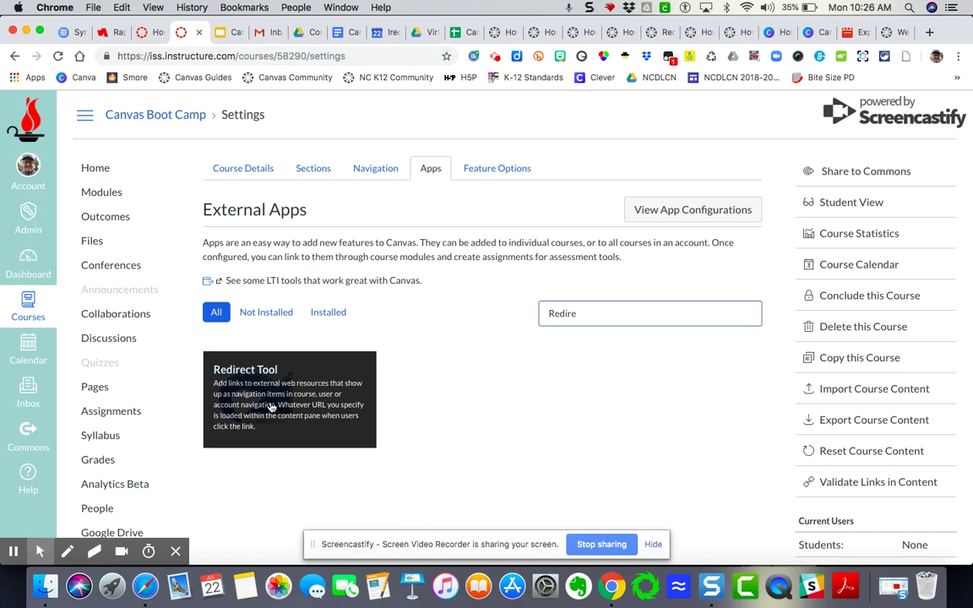
{"action": "left_click", "coordinate": [291, 395]}
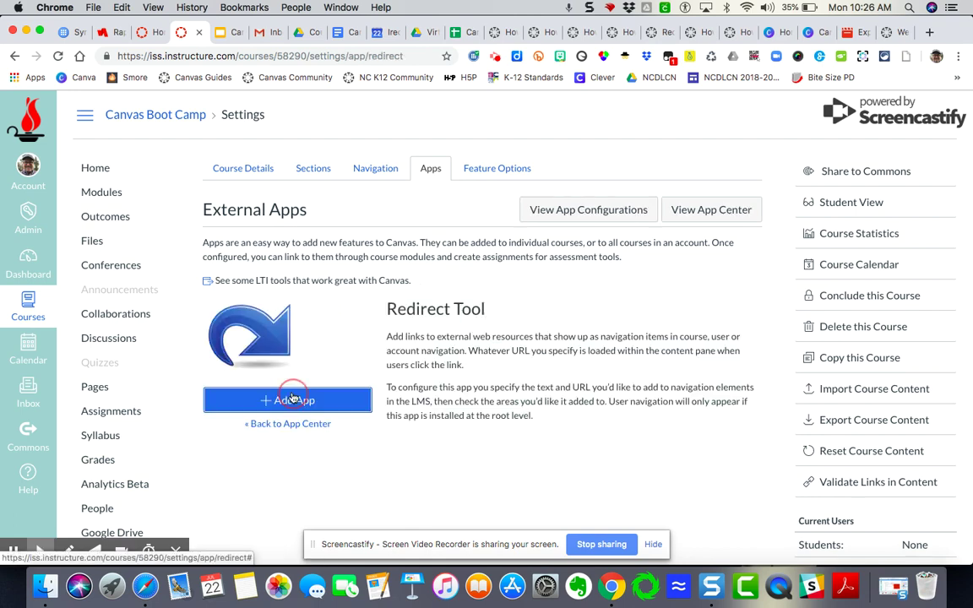
{"action": "left_click", "coordinate": [293, 399]}
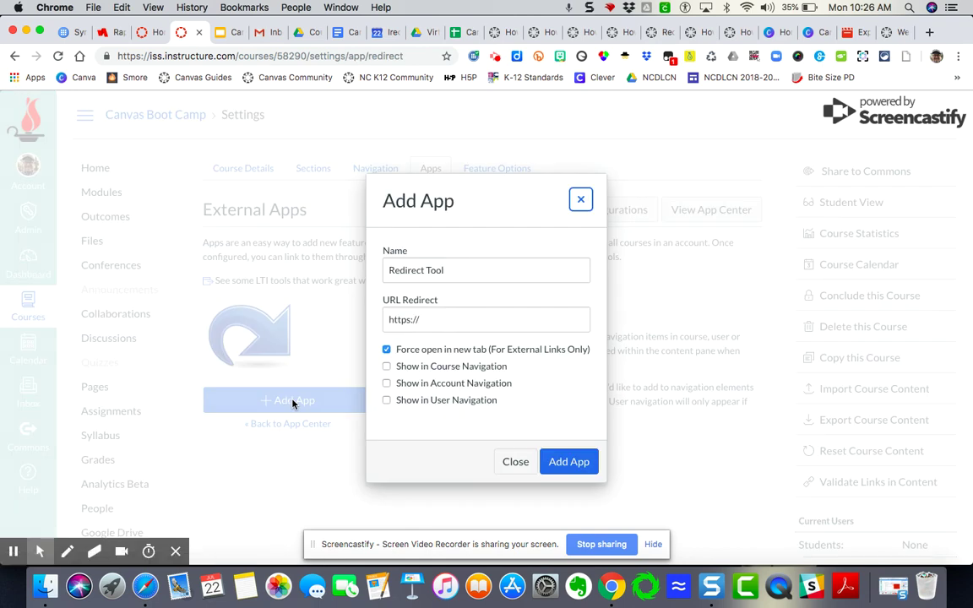
Replace the new app's default name with "Canvas Community"
{"action": "left_click", "coordinate": [464, 269]}
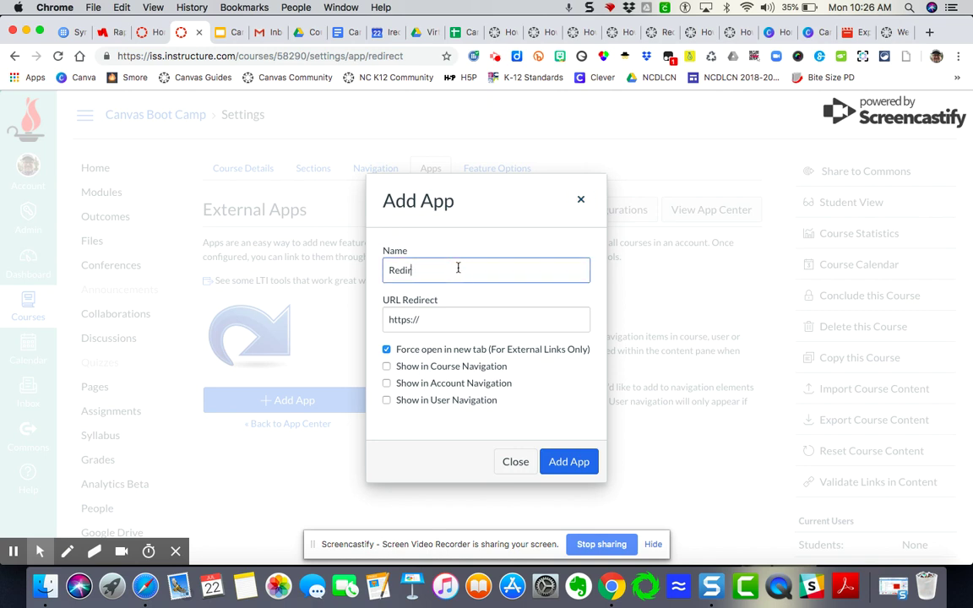
{"action": "type", "text": "Re"}
{"action": "key", "text": "BackSpace"}
{"action": "key", "text": "BackSpace"}
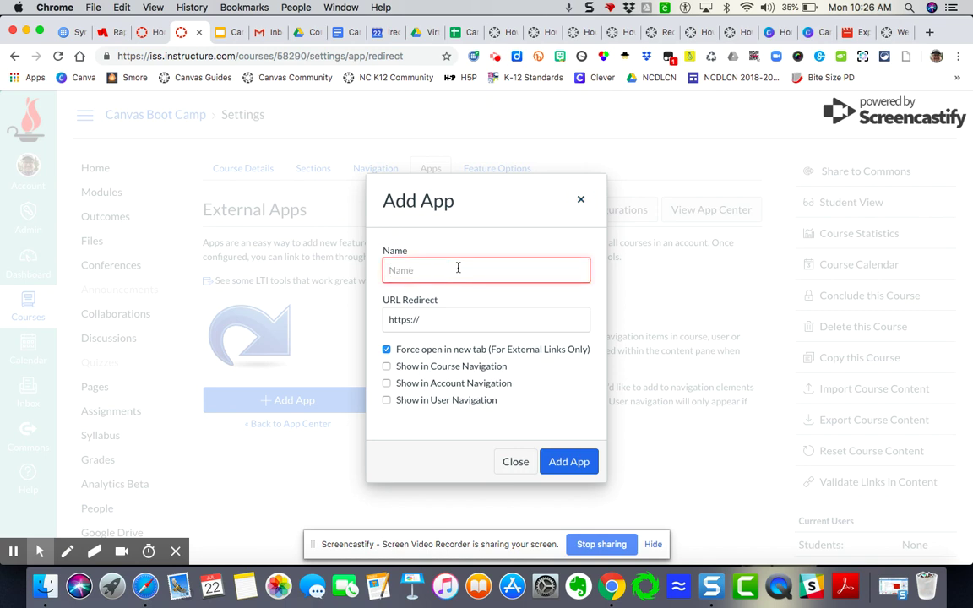
{"action": "type", "text": "Canvas Community"}
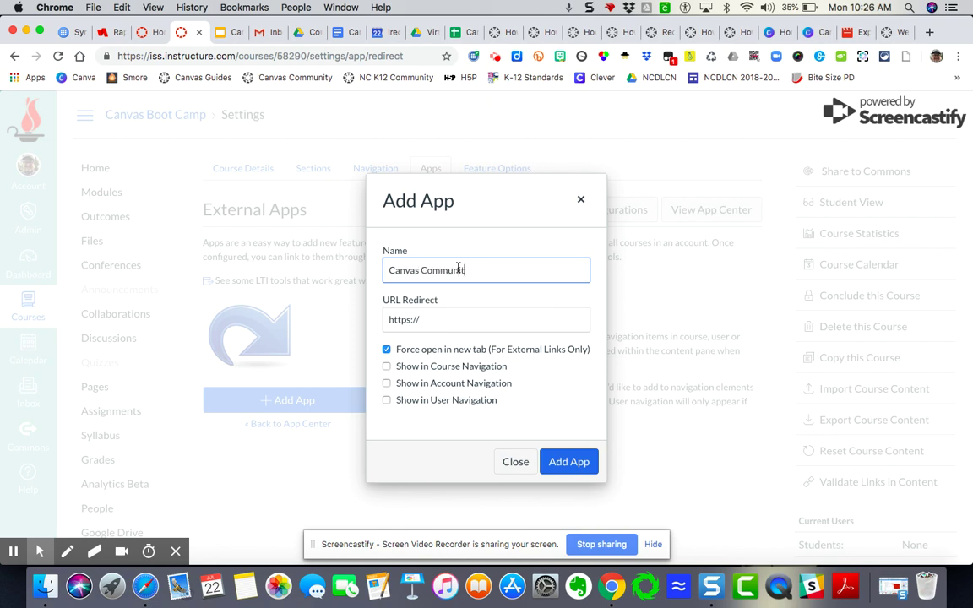
{"action": "left_click", "coordinate": [435, 320]}
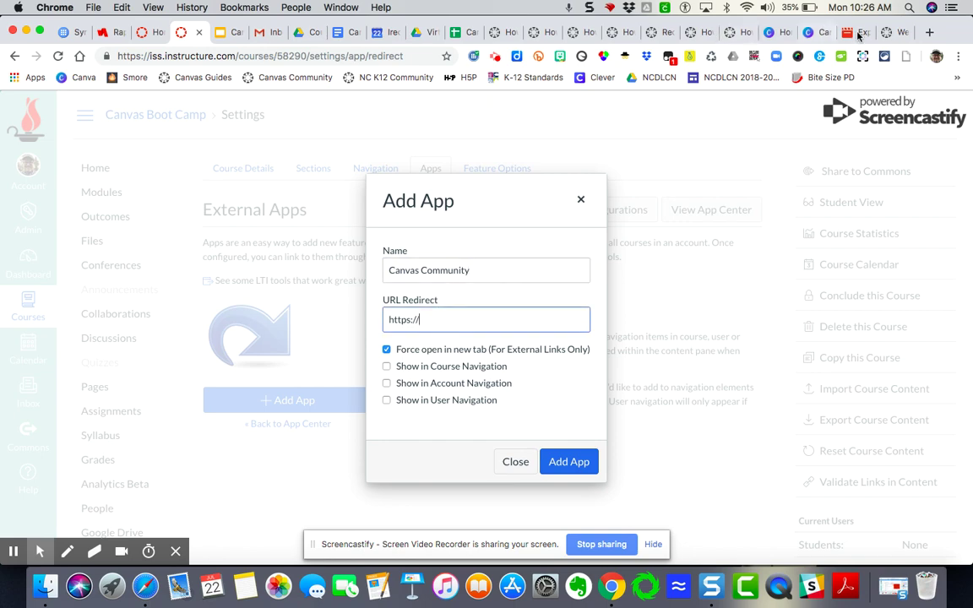
{"action": "left_click", "coordinate": [893, 33]}
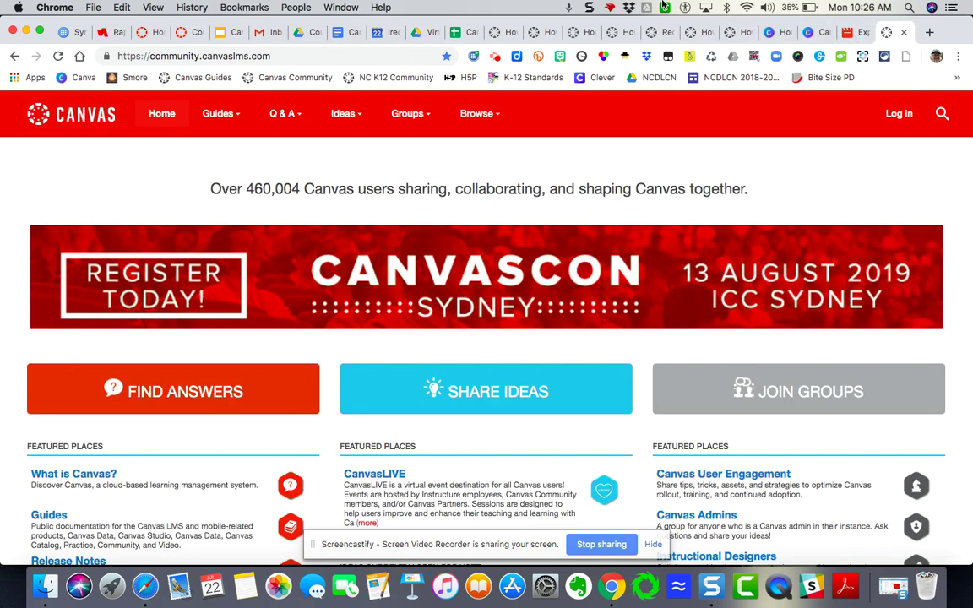
{"action": "left_click", "coordinate": [270, 57]}
{"action": "key", "text": "super+c"}
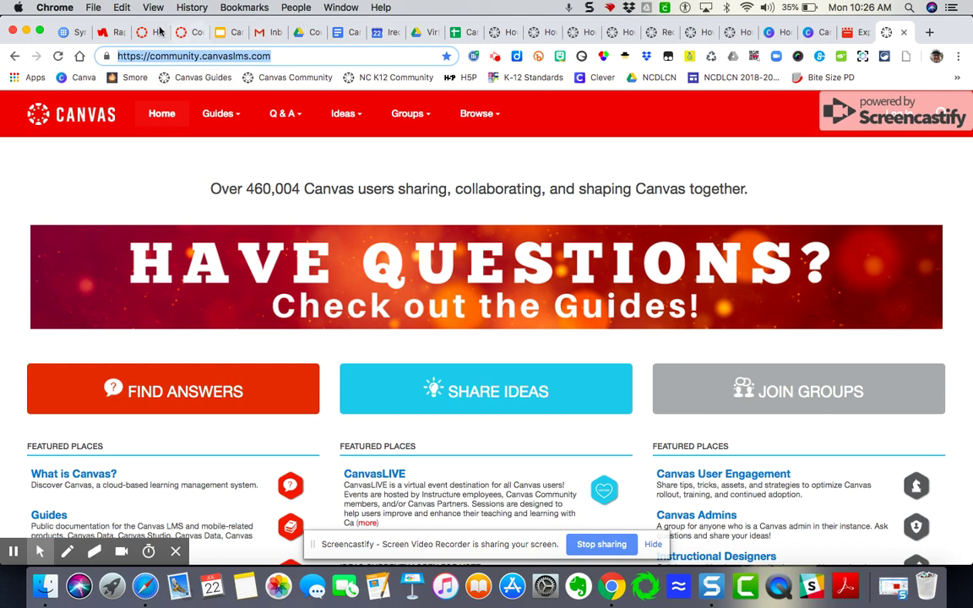
{"action": "left_click", "coordinate": [148, 32]}
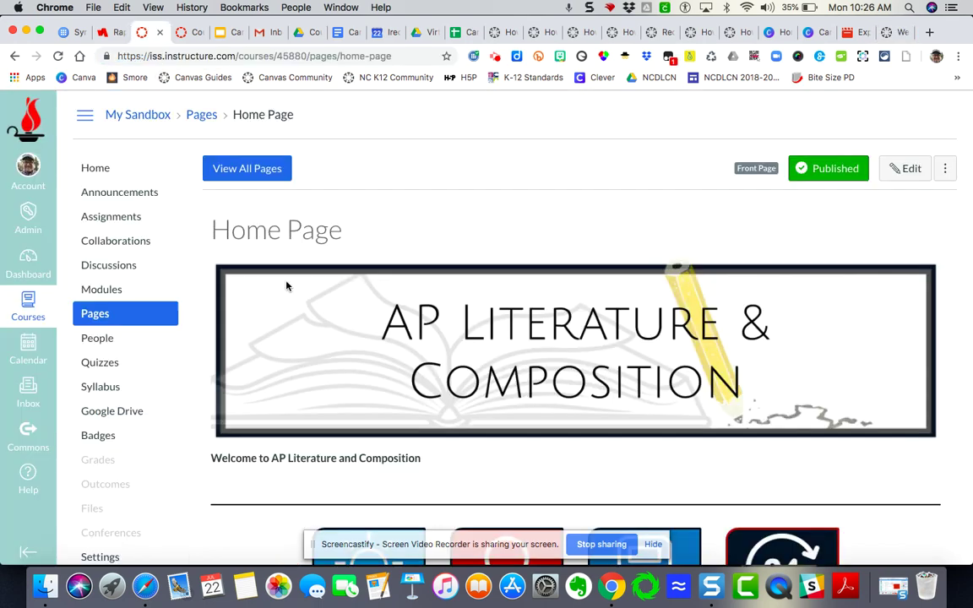
{"action": "left_click", "coordinate": [184, 32]}
{"action": "left_click_drag", "start_coordinate": [424, 320], "coordinate": [381, 321]}
{"action": "key", "text": "super+v"}
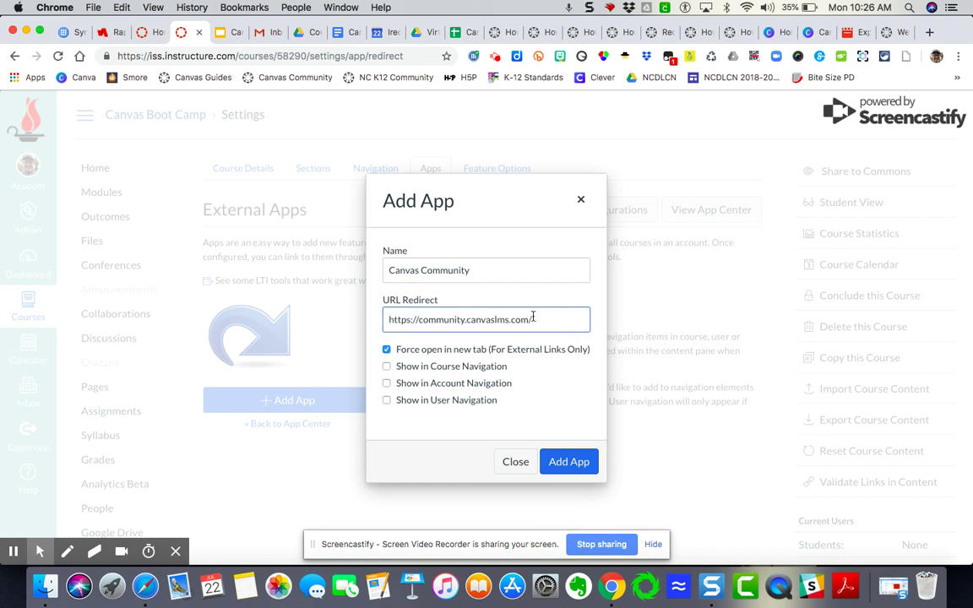
Enable Show in Course Navigation for the redirect app and add it to the course
{"action": "left_click", "coordinate": [387, 367]}
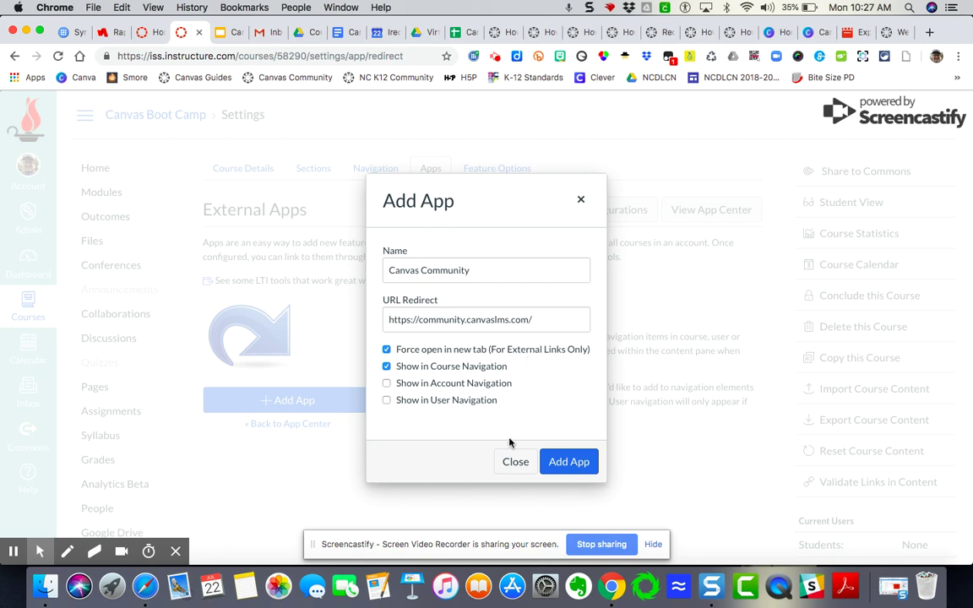
{"action": "left_click", "coordinate": [574, 462]}
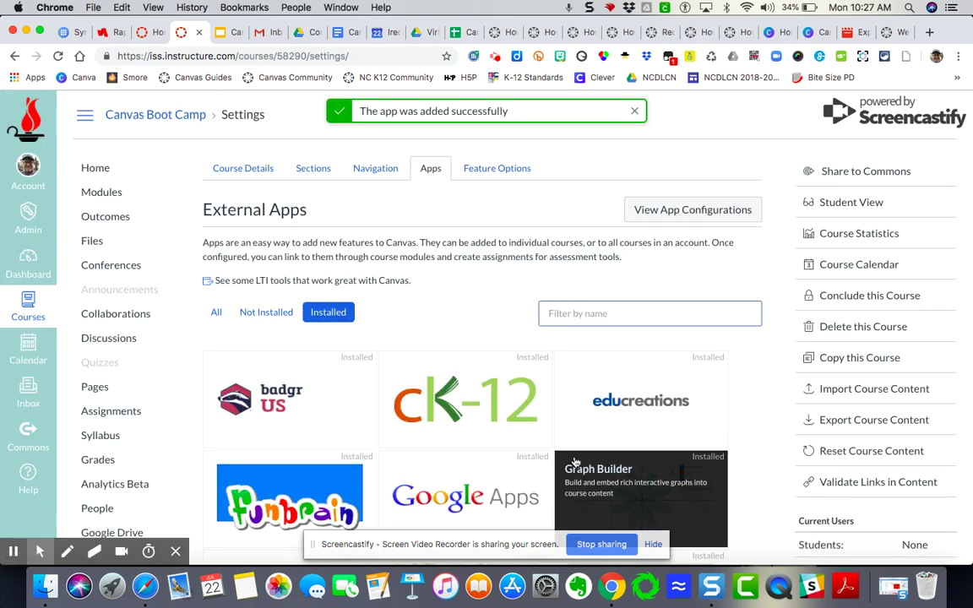
{"action": "scroll", "coordinate": [139, 363], "scroll_direction": "down", "scroll_amount": 3}
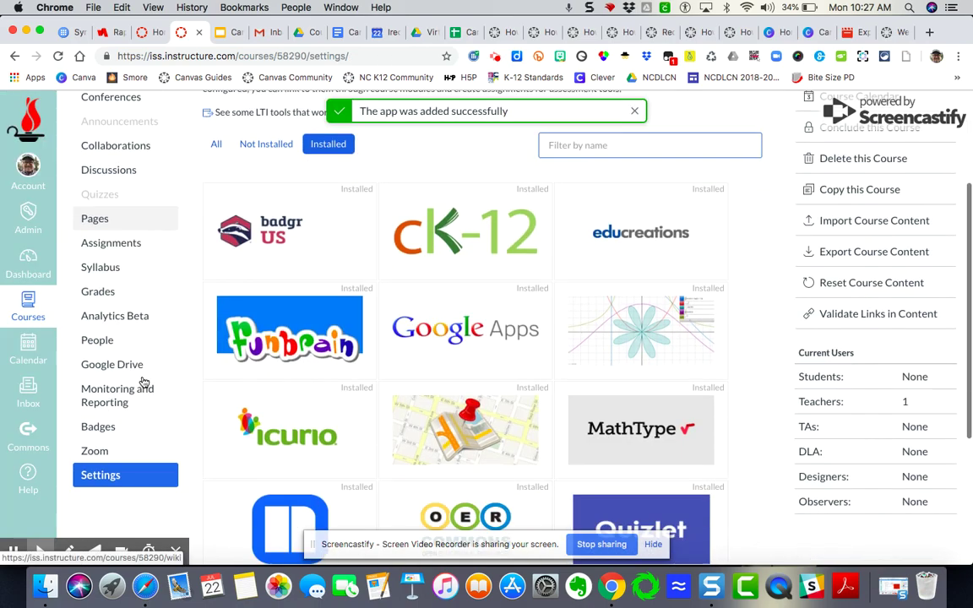
{"action": "scroll", "coordinate": [143, 383], "scroll_direction": "up", "scroll_amount": 3}
{"action": "left_click", "coordinate": [121, 456]}
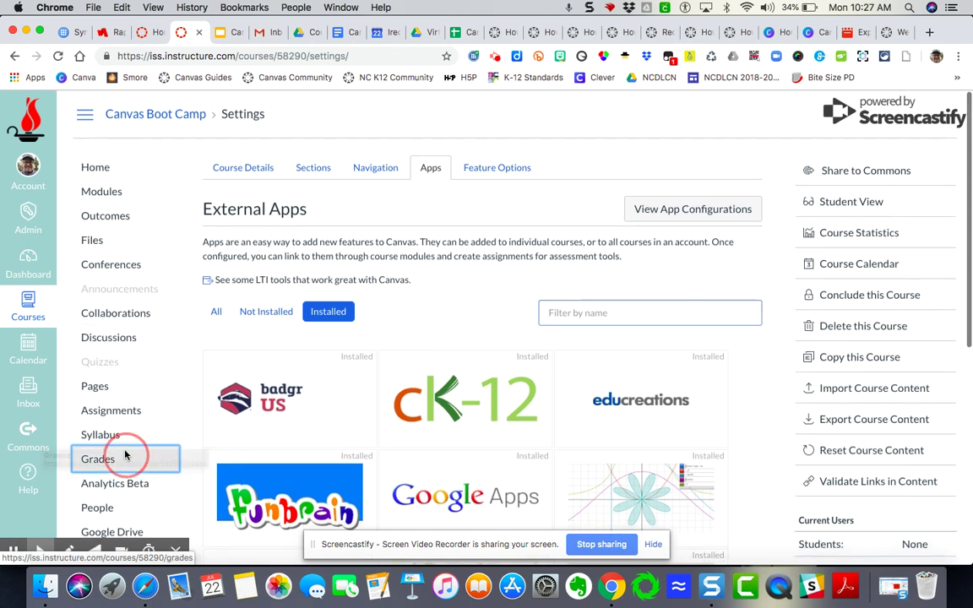
{"action": "scroll", "coordinate": [85, 498], "scroll_direction": "down", "scroll_amount": 1}
{"action": "mouse_move", "coordinate": [13, 549]}
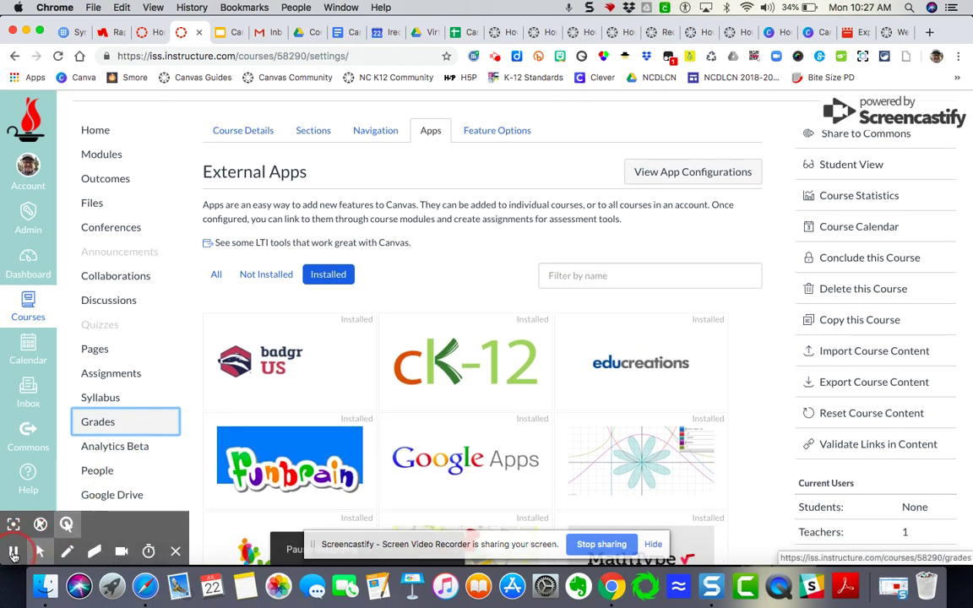
{"action": "left_click", "coordinate": [13, 553]}
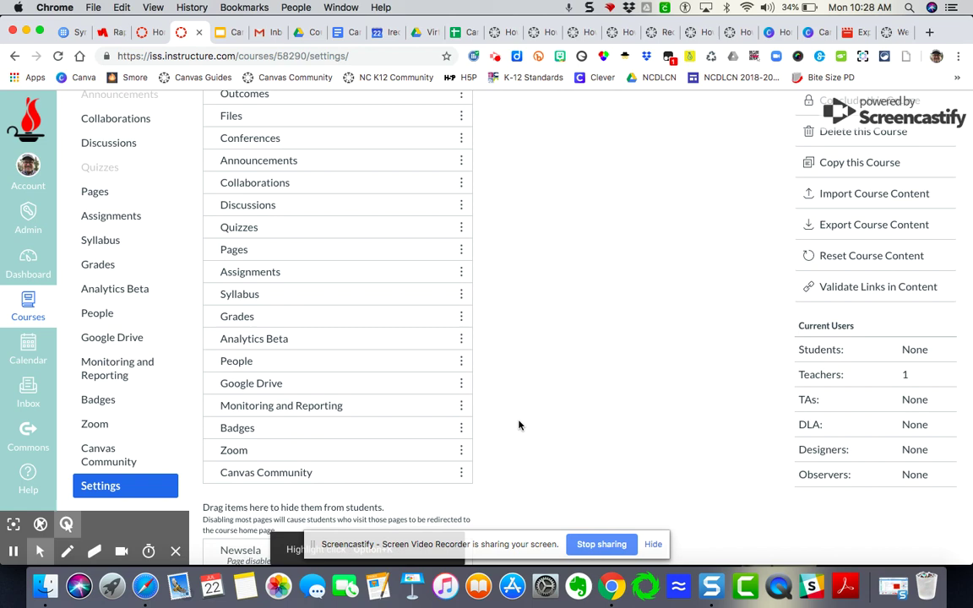
Reload the course's navigation settings, place Canvas Community between Modules and Outcomes, and save the new order
{"action": "scroll", "coordinate": [519, 425], "scroll_direction": "up", "scroll_amount": 3}
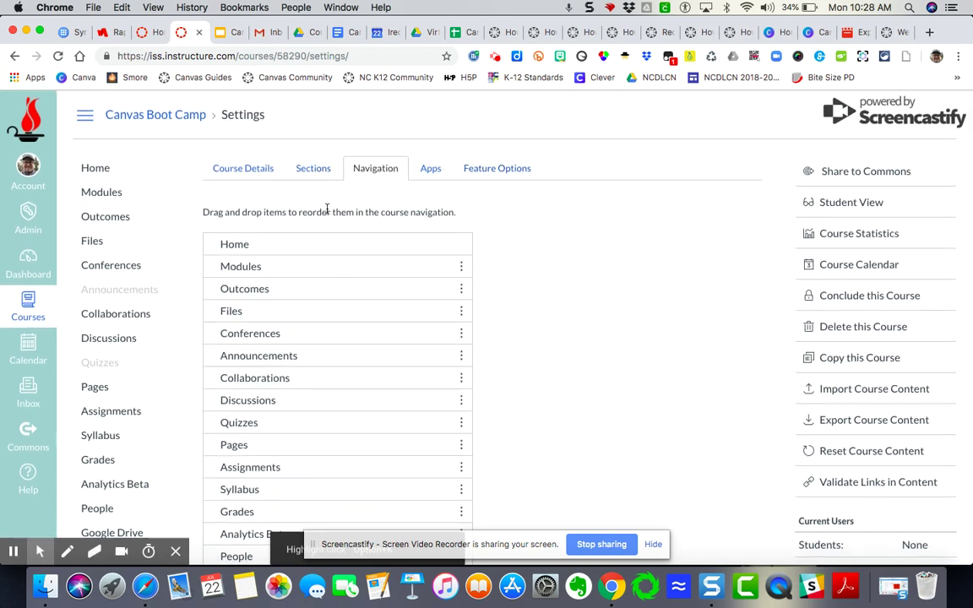
{"action": "left_click", "coordinate": [59, 56]}
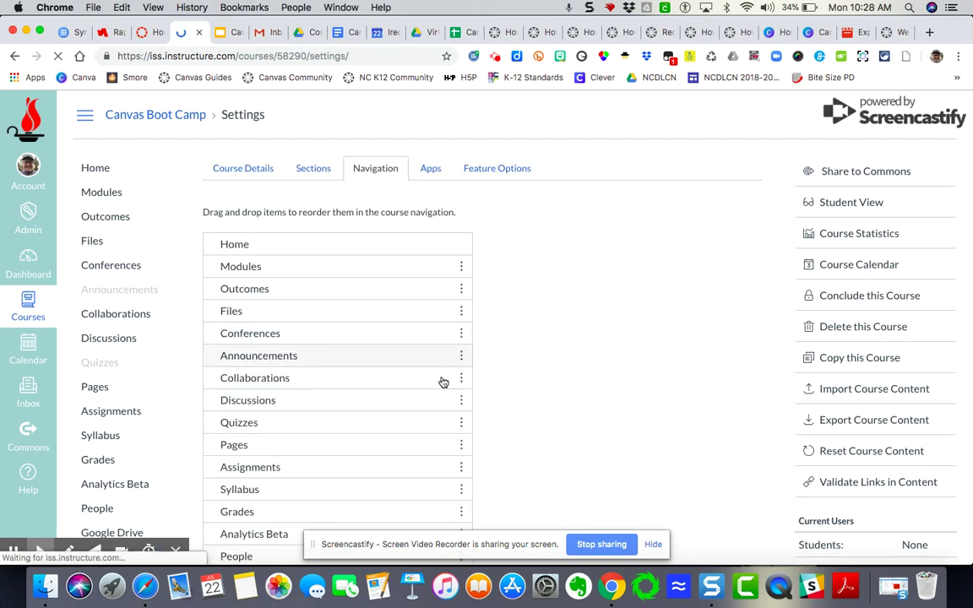
{"action": "scroll", "coordinate": [434, 427], "scroll_direction": "down", "scroll_amount": 3}
{"action": "scroll", "coordinate": [435, 426], "scroll_direction": "down", "scroll_amount": 2}
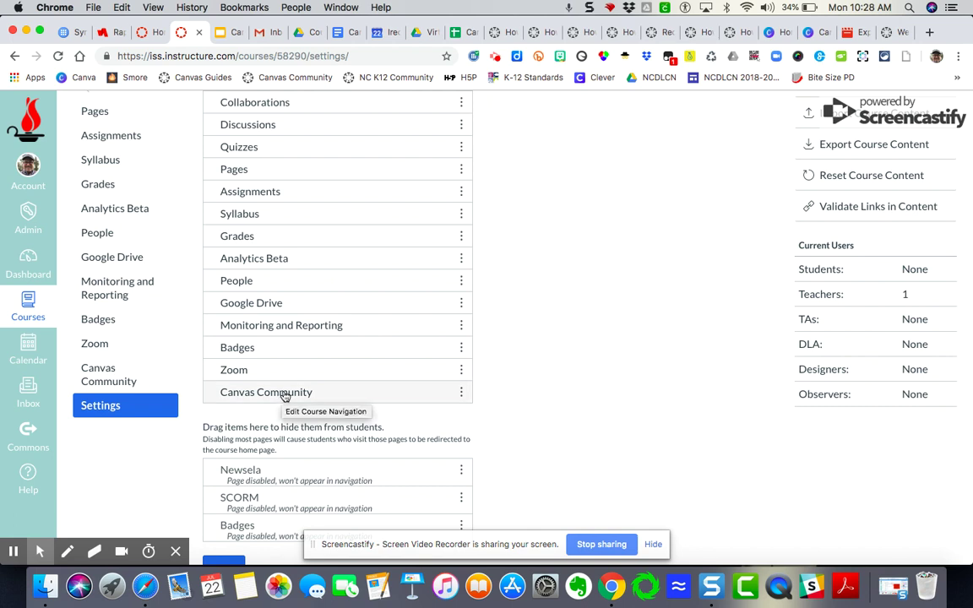
{"action": "left_click", "coordinate": [286, 395]}
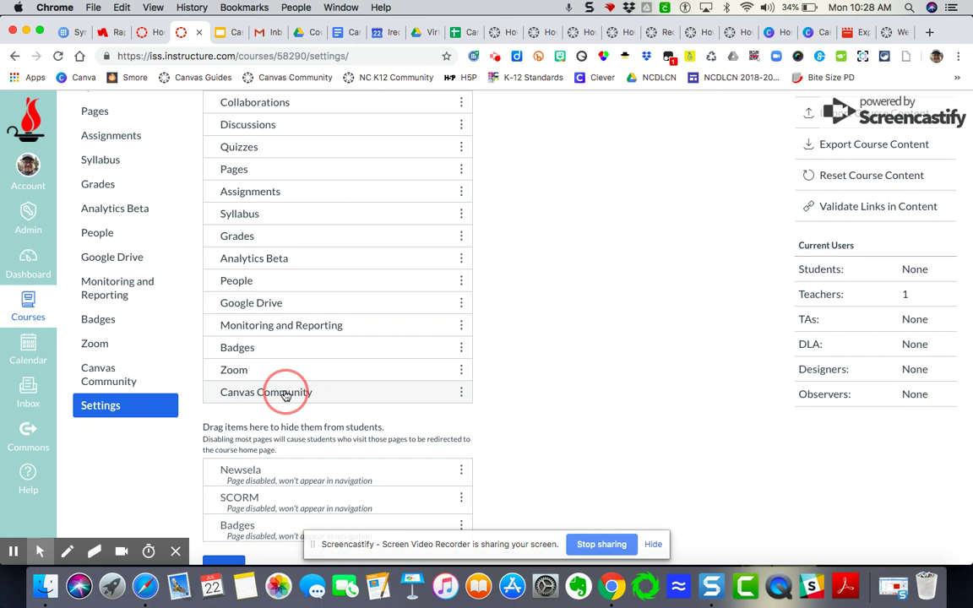
{"action": "left_click_drag", "start_coordinate": [287, 396], "coordinate": [310, 195]}
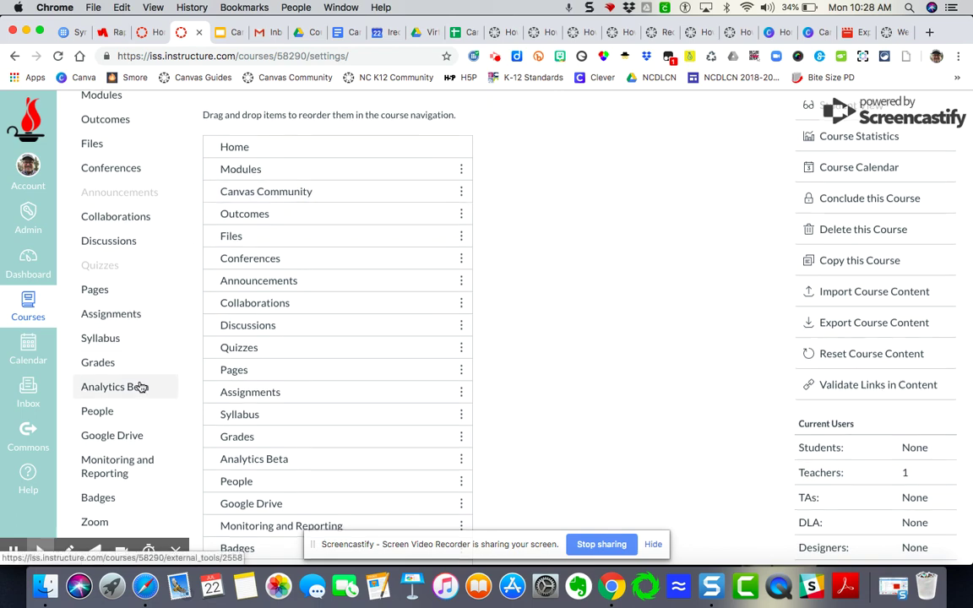
{"action": "scroll", "coordinate": [142, 387], "scroll_direction": "down", "scroll_amount": 5}
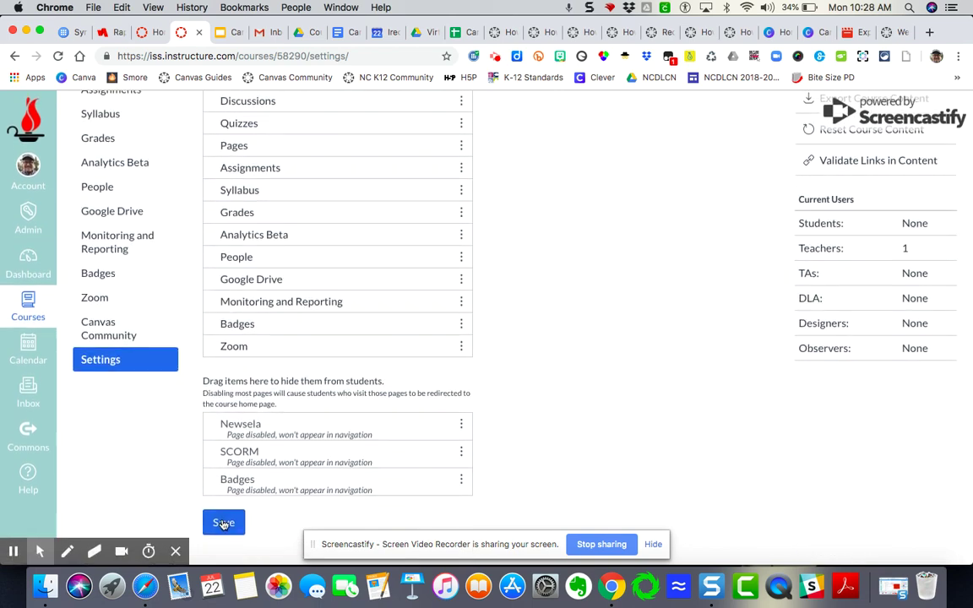
{"action": "left_click", "coordinate": [224, 524]}
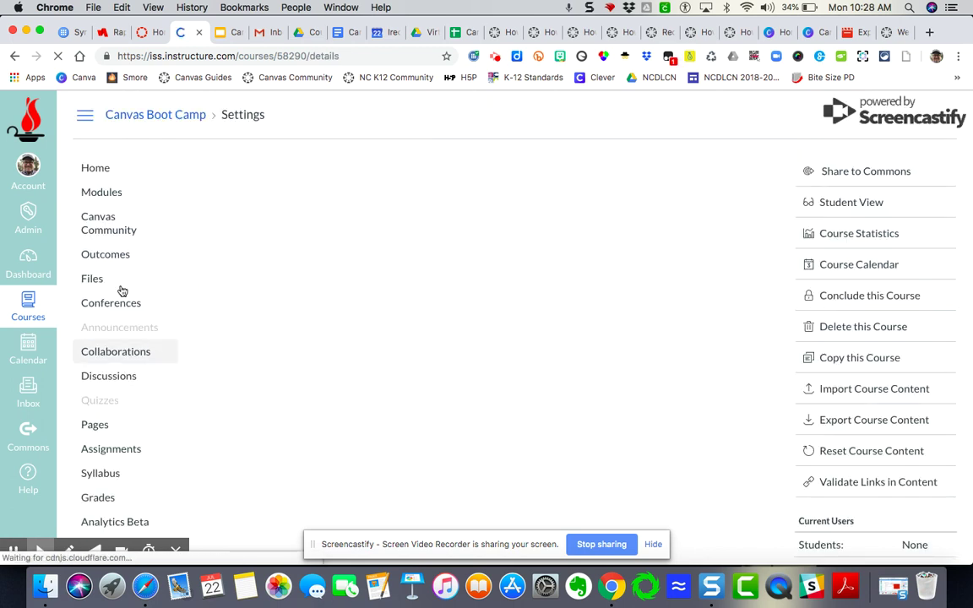
Test the Canvas Community link in the course navigation by opening its site in a new tab, and return to the course
{"action": "left_click", "coordinate": [100, 218]}
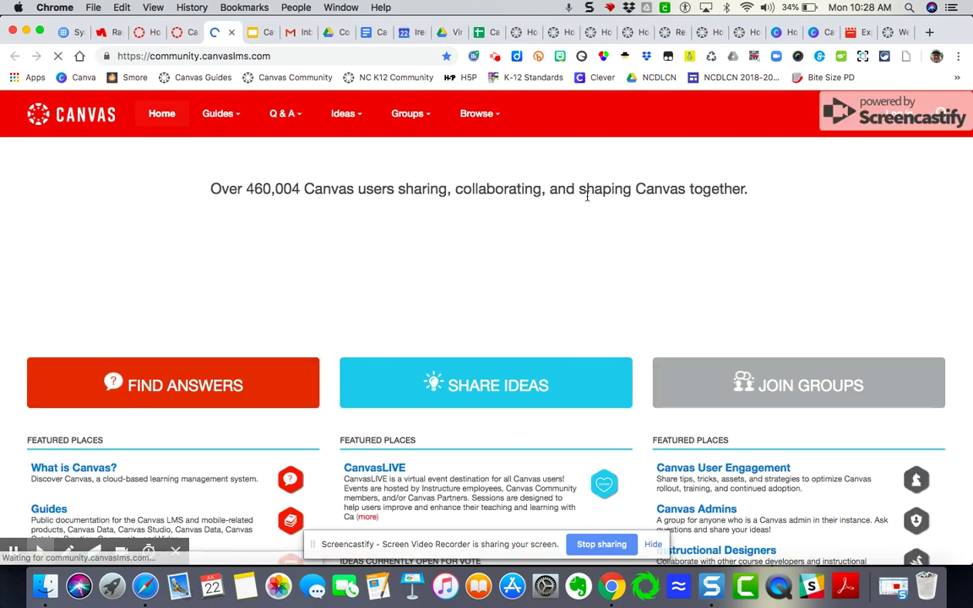
{"action": "left_click", "coordinate": [188, 33]}
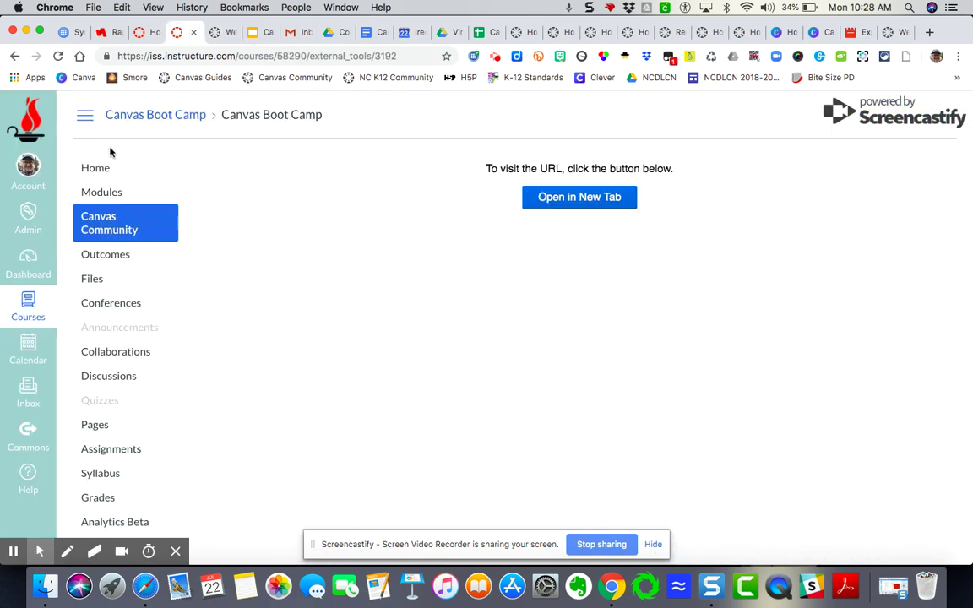
{"action": "scroll", "coordinate": [110, 380], "scroll_direction": "down", "scroll_amount": 2}
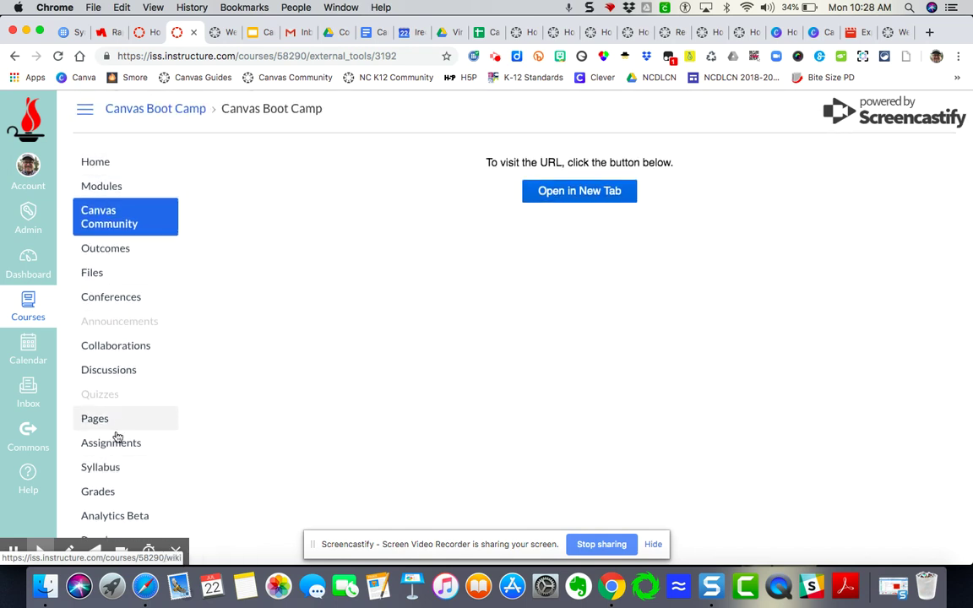
{"action": "scroll", "coordinate": [127, 385], "scroll_direction": "down", "scroll_amount": 2}
{"action": "scroll", "coordinate": [320, 428], "scroll_direction": "down", "scroll_amount": 3}
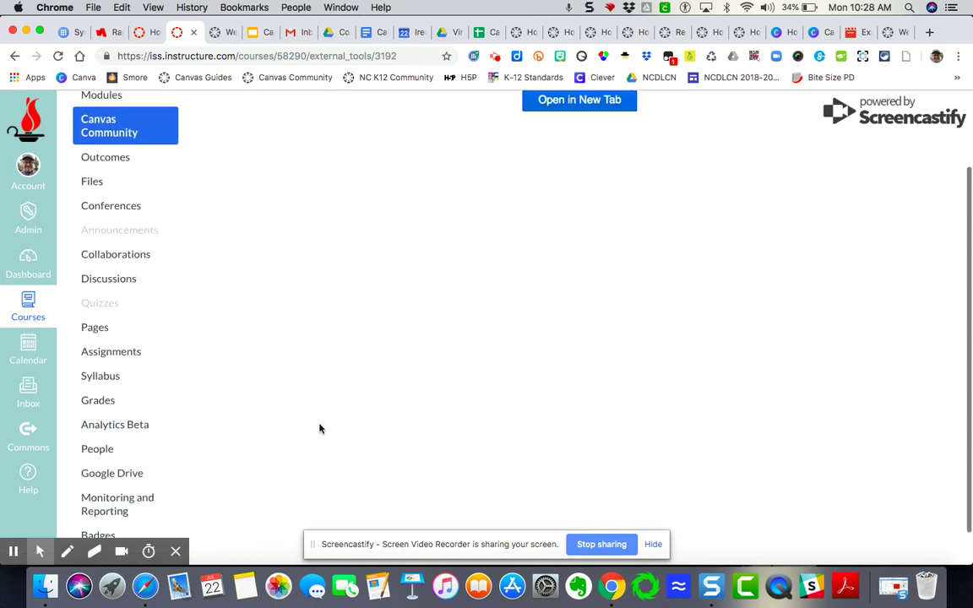